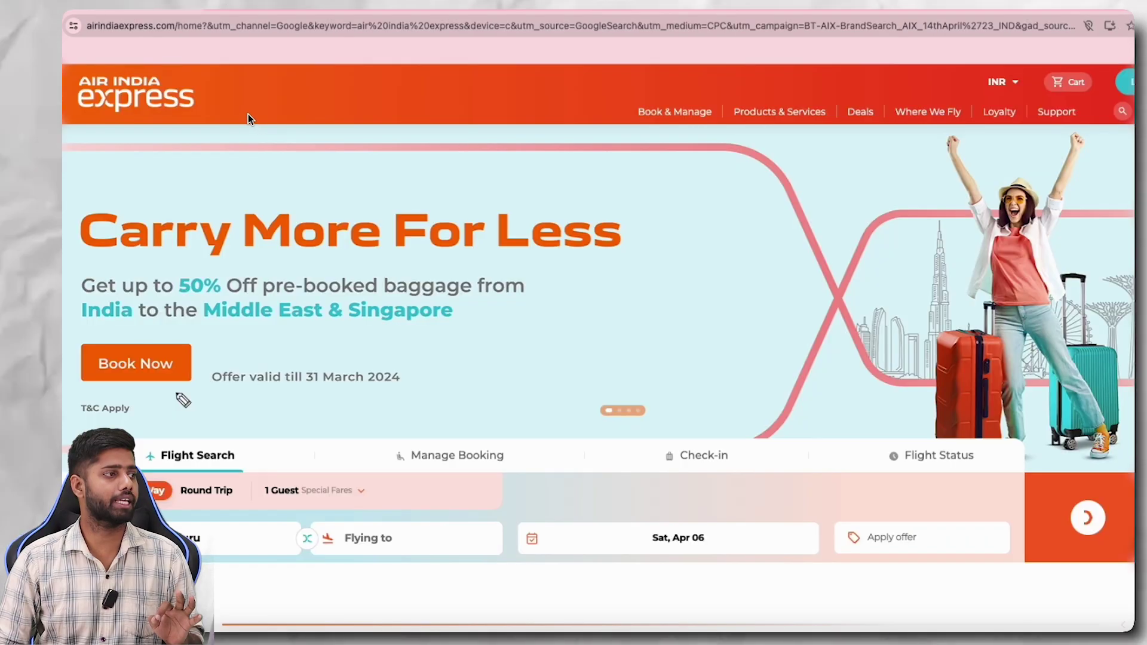
Step: Draw tick marks beside the Air India Express logo and the Flight Search, Manage Booking and Flight Status options
drag(233, 110, 286, 102)
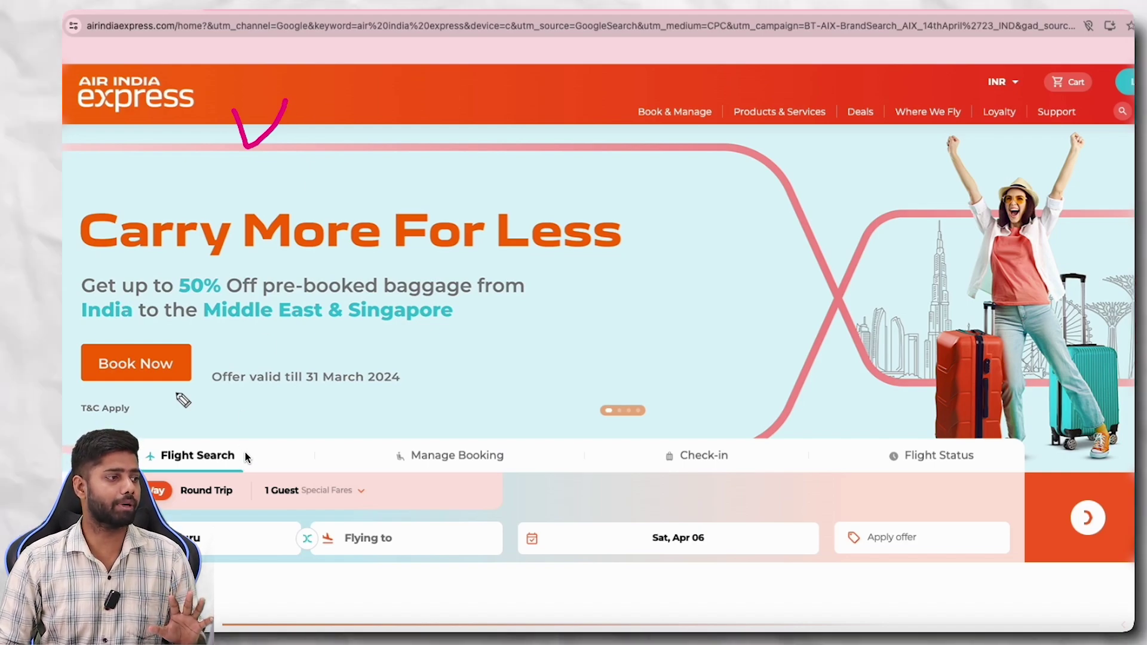
drag(243, 450, 263, 440)
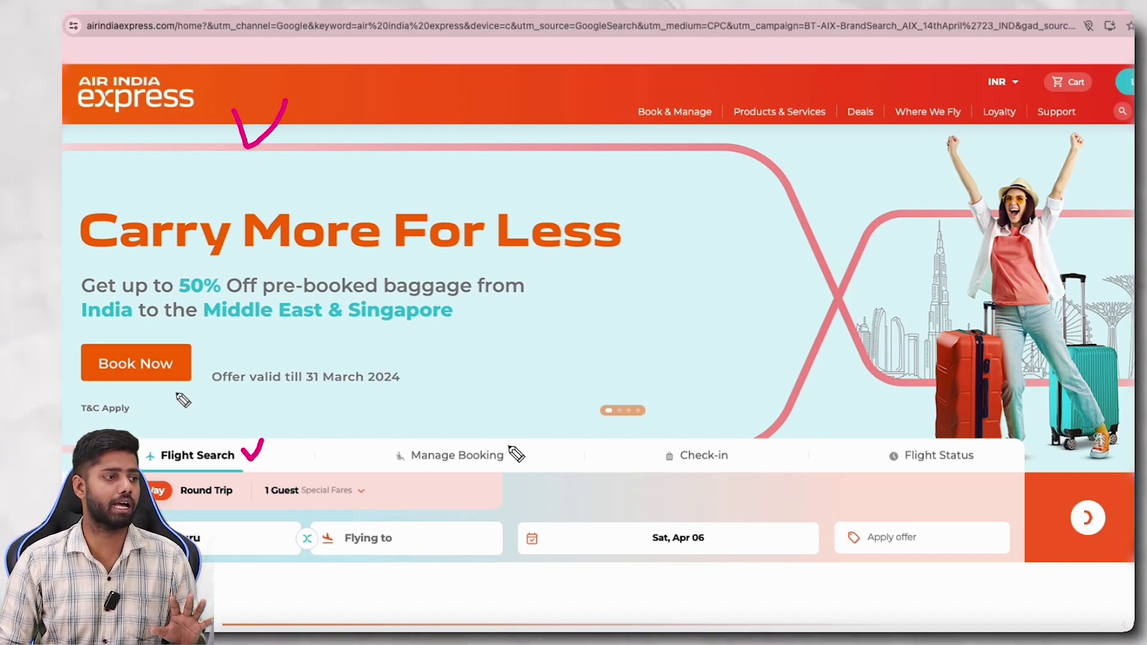
drag(512, 447, 537, 424)
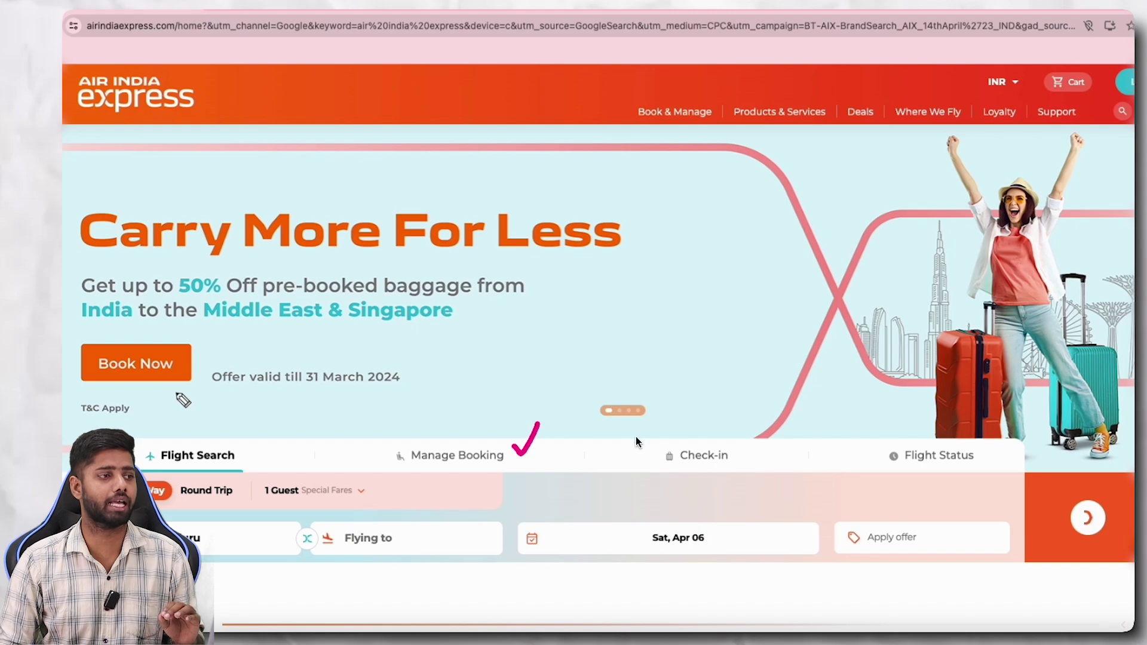
drag(978, 449, 1019, 429)
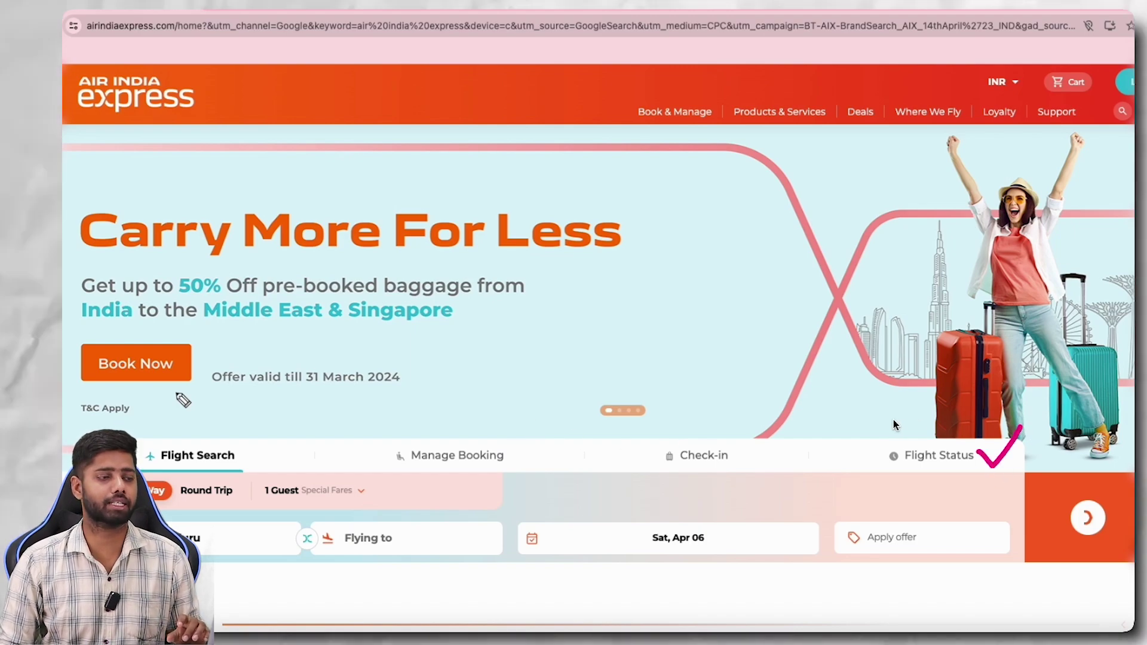
Step: Circle the Check-in option with the annotation pen and open the check-in form
mouse_move(739, 445)
mouse_down()
mouse_move(655, 445)
mouse_move(711, 479)
mouse_move(740, 464)
mouse_move(736, 445)
mouse_up()
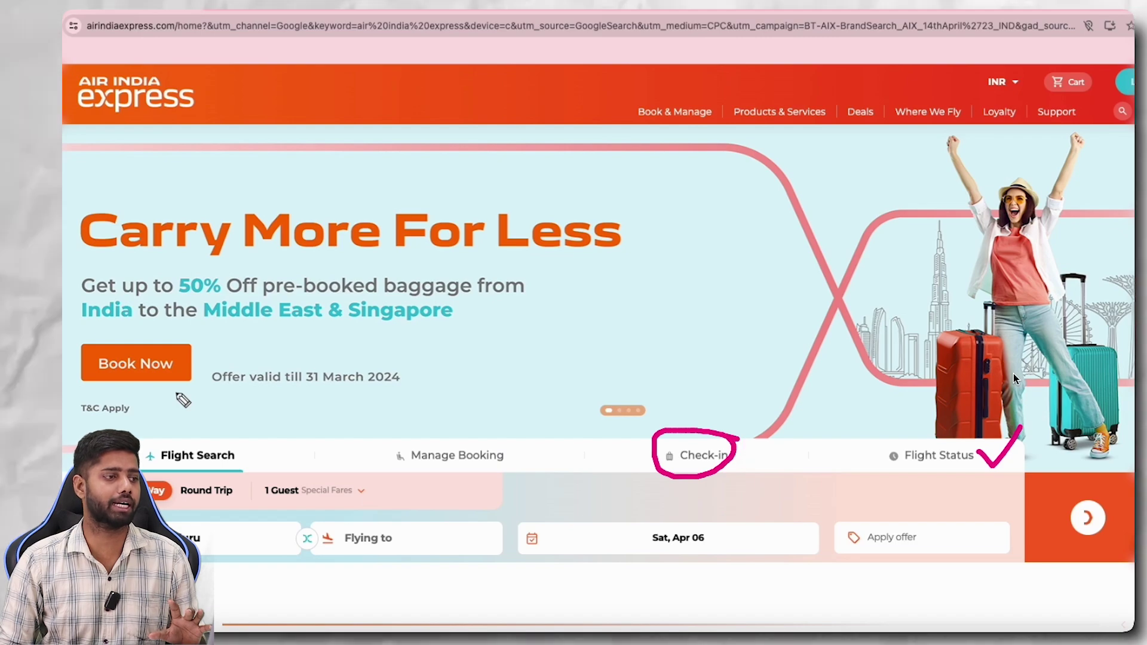
click(710, 456)
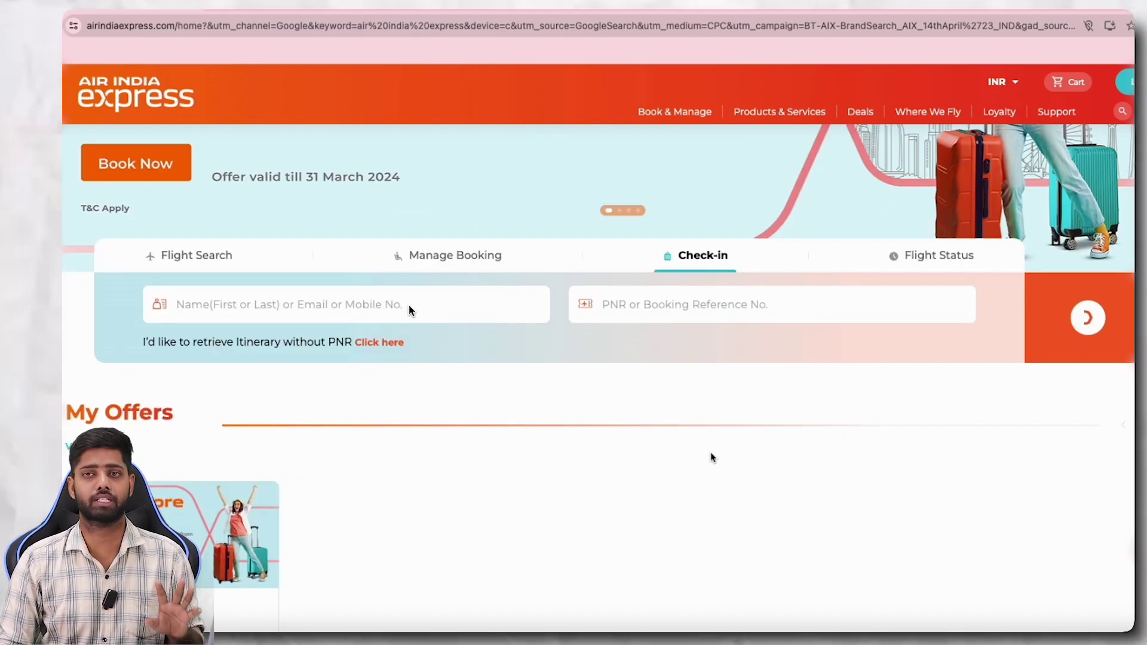
Step: Underline the name, email, mobile, PNR and booking reference prompts in the check-in form and tick both fields
drag(182, 314, 217, 314)
drag(297, 313, 371, 314)
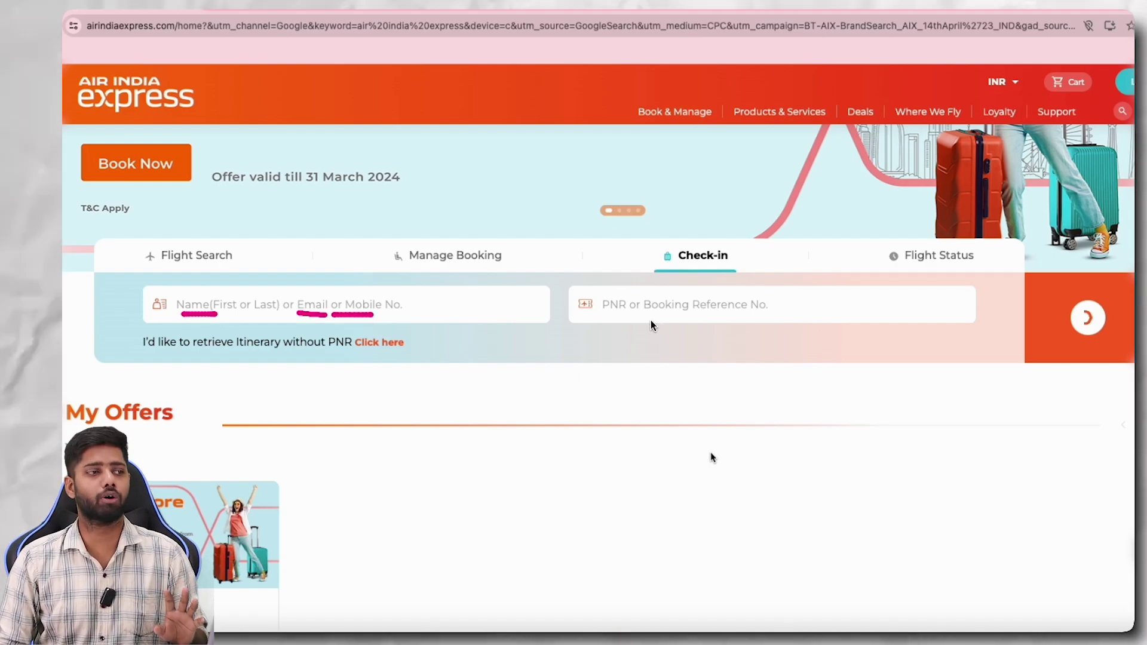
drag(601, 316, 722, 315)
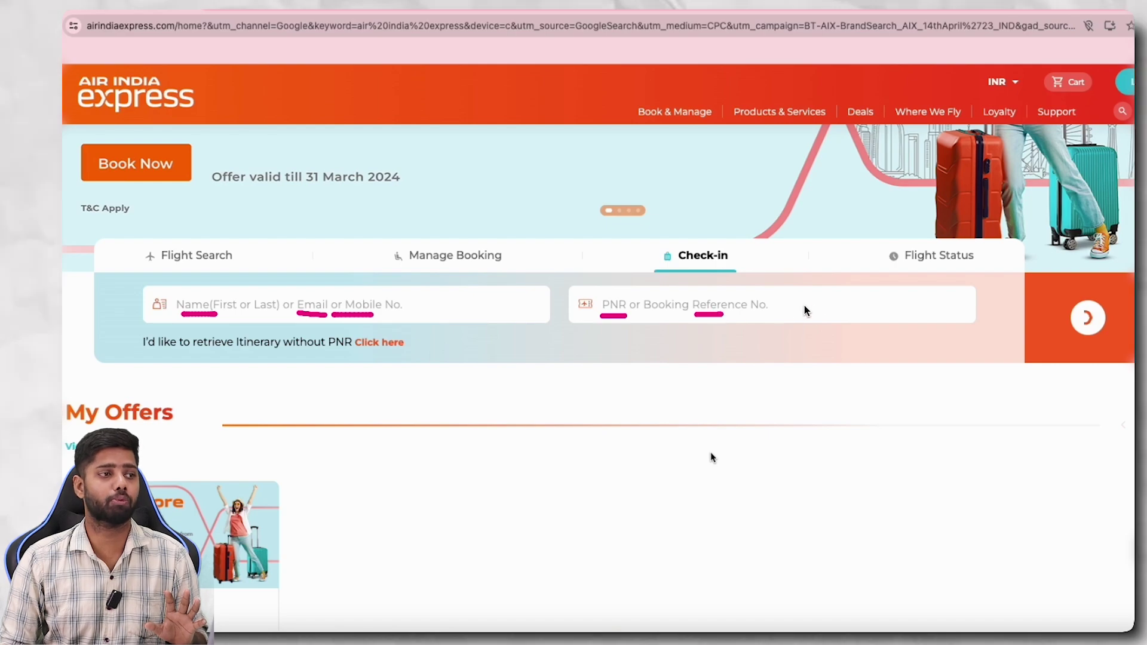
drag(803, 307, 829, 296)
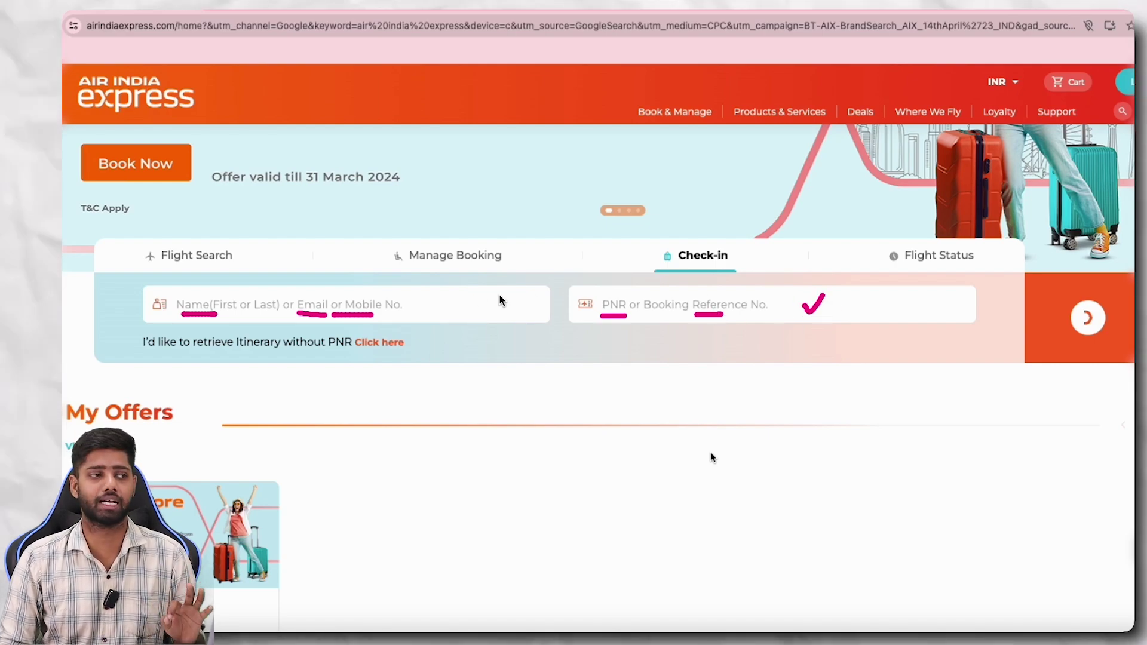
drag(426, 305, 454, 295)
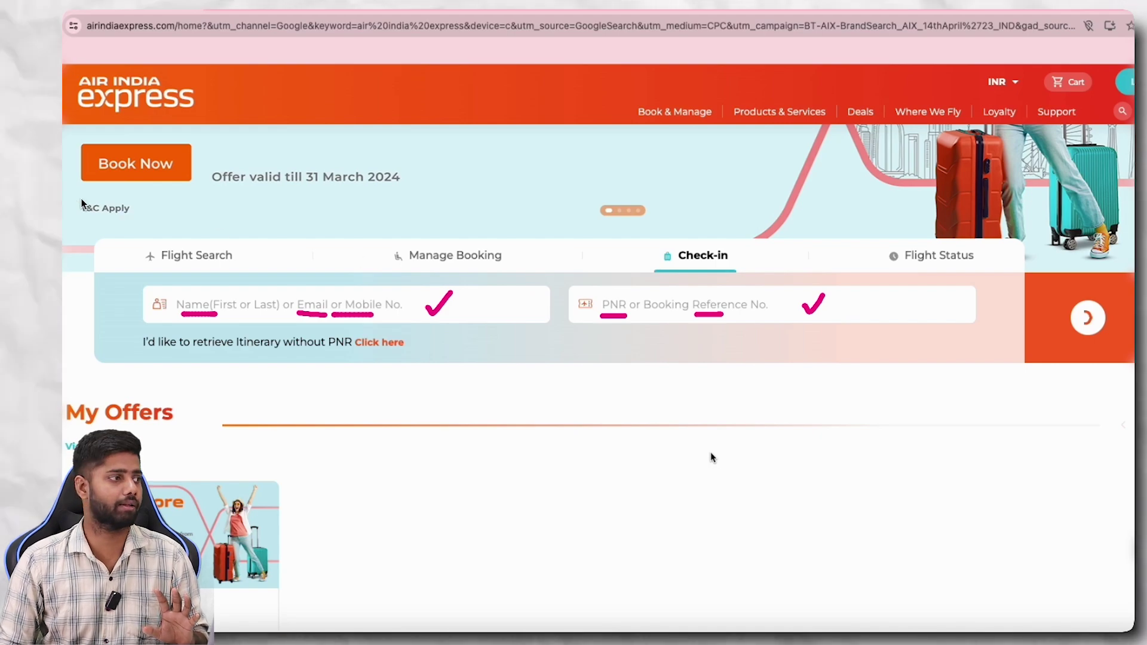
Step: Mark the page header, the DEL-GAU route and the PNR on the Guests & Add-ons page, and tick both visible guests
drag(727, 279, 768, 271)
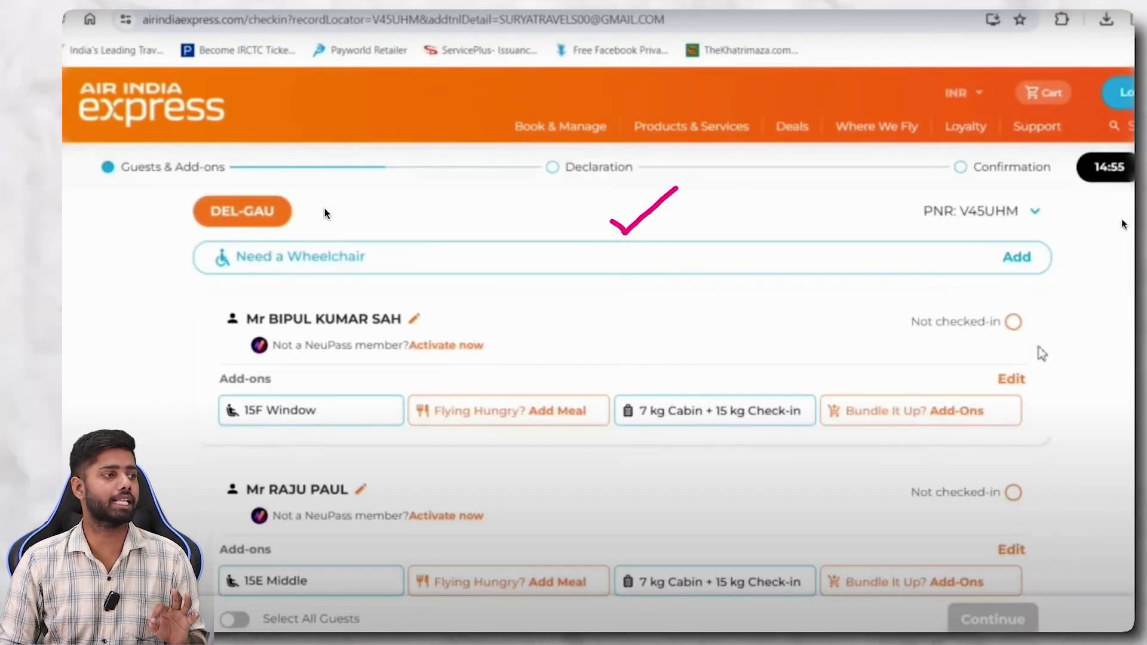
drag(324, 208, 346, 211)
drag(866, 213, 905, 214)
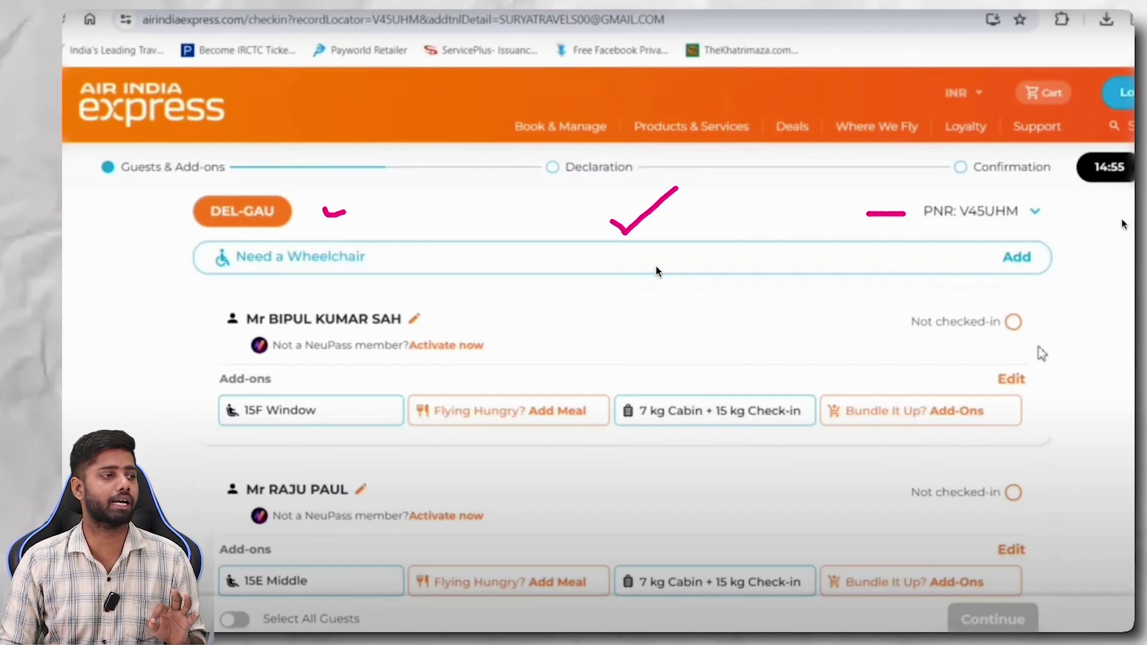
drag(486, 325, 514, 319)
mouse_move(440, 472)
mouse_down()
mouse_move(446, 483)
mouse_move(474, 456)
mouse_up()
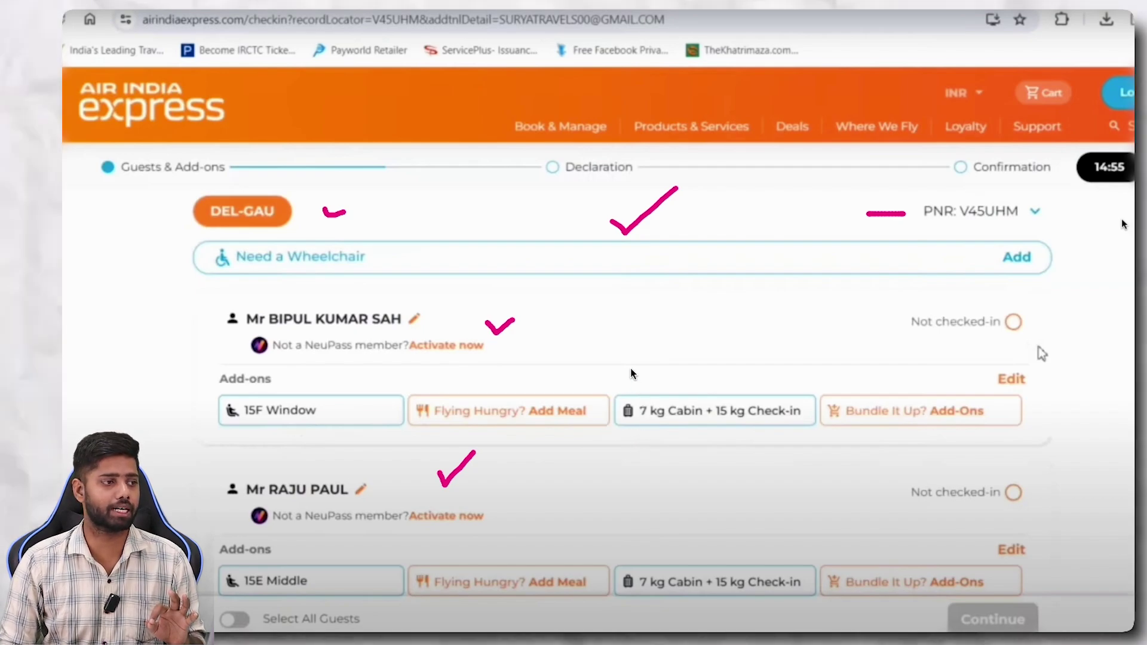
Step: Draw arrows to the first guest's 7 kg Cabin + 15 kg Check-in baggage, tick seat 15F Window, and point to seat 15E Middle
drag(641, 390, 650, 366)
mouse_move(755, 365)
mouse_down()
mouse_move(756, 392)
mouse_move(767, 366)
mouse_up()
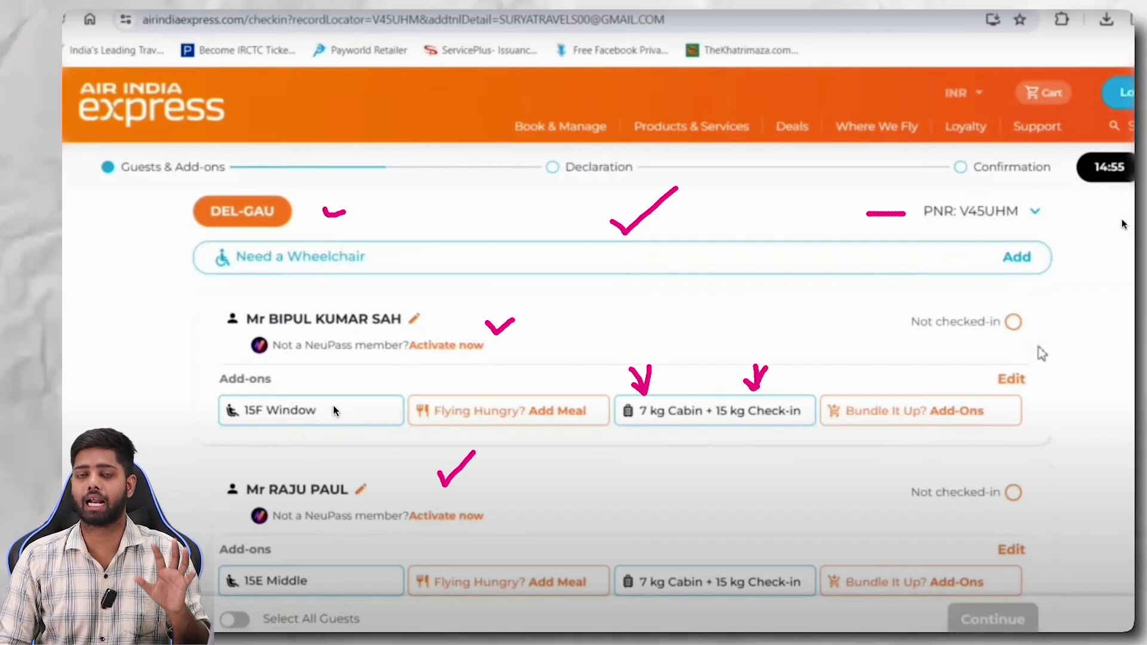
mouse_move(328, 406)
mouse_down()
mouse_move(342, 419)
mouse_move(355, 389)
mouse_up()
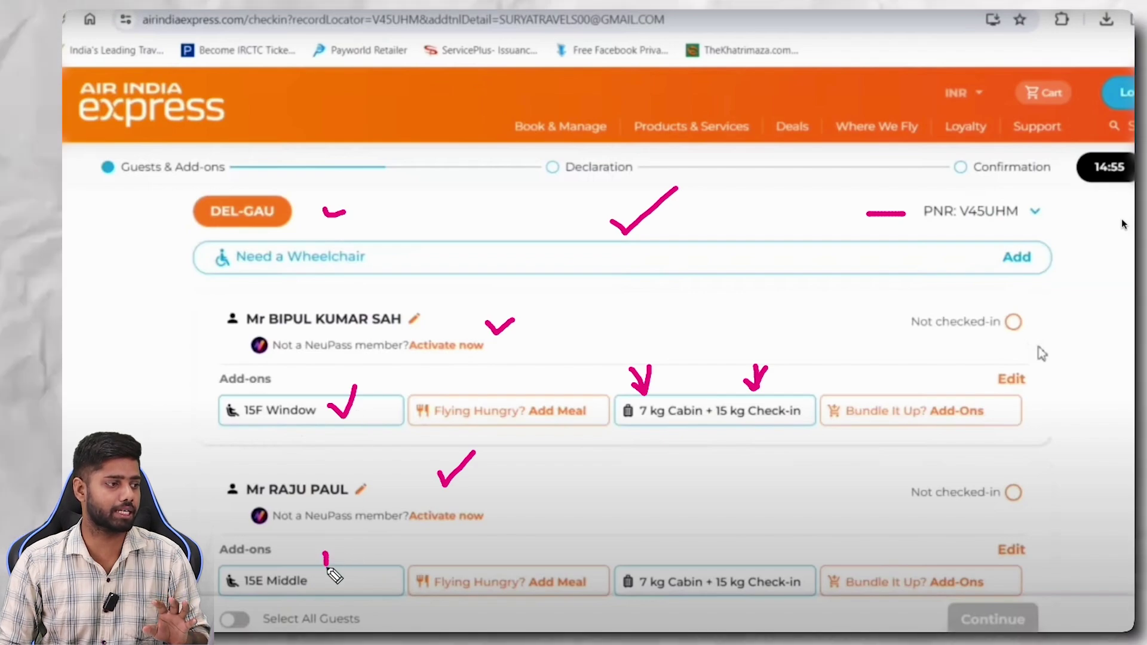
drag(313, 559, 328, 553)
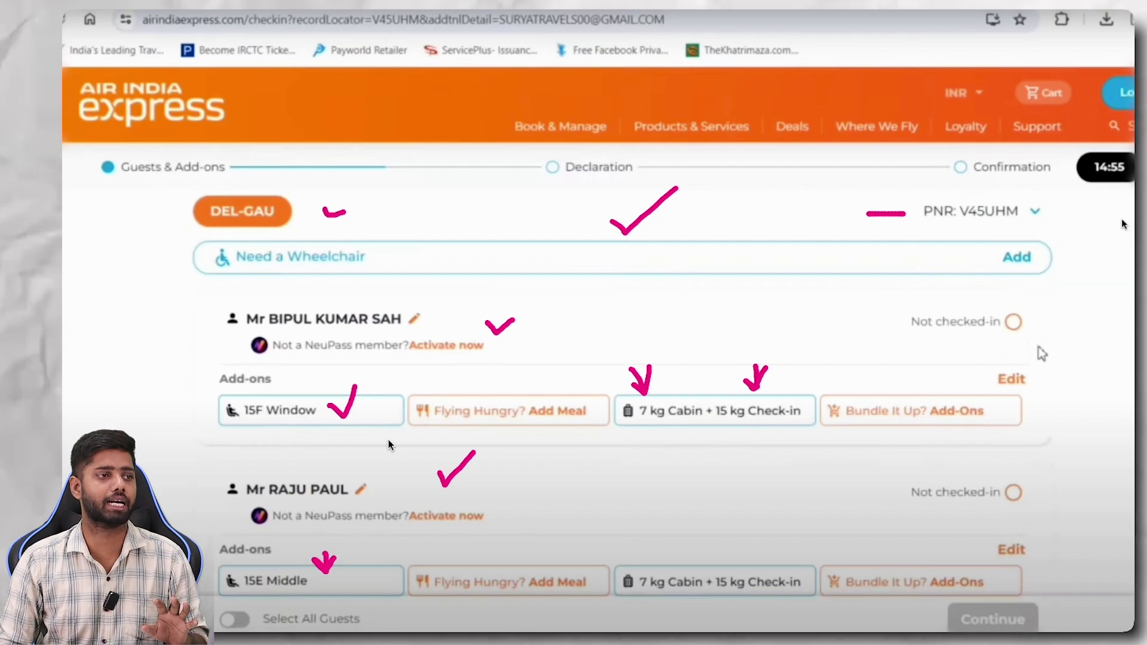
Step: Mark both guests' Not checked-in selection circles with the pen and draw arrows to the first guest's Edit link and Add-ons heading
drag(1032, 314, 1049, 310)
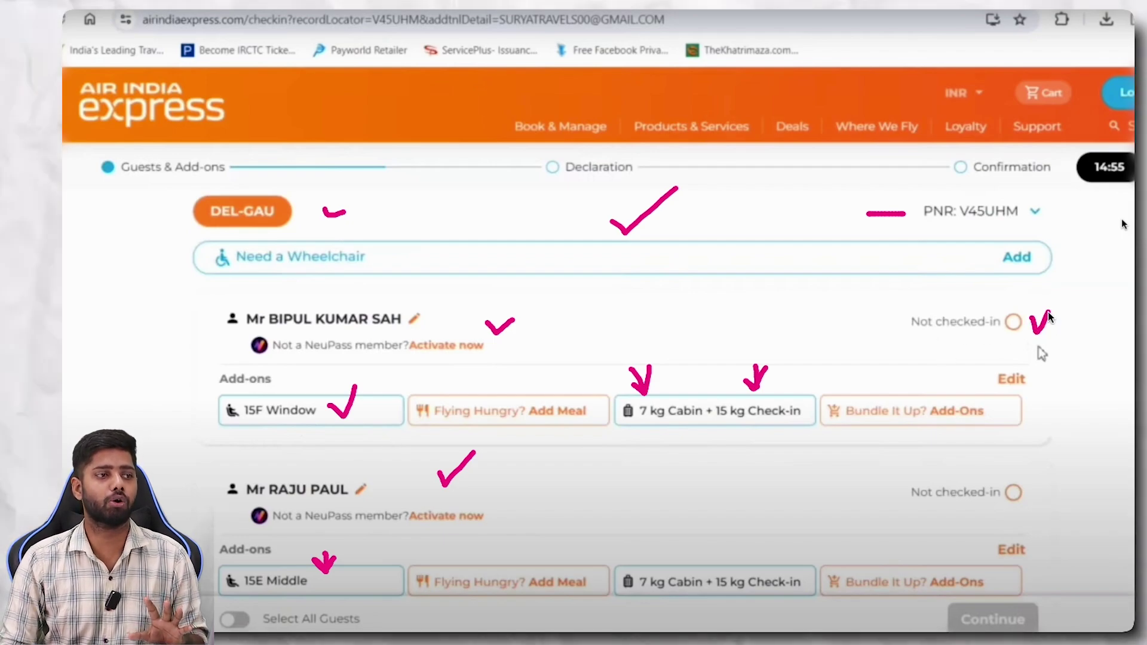
drag(1033, 486, 1050, 462)
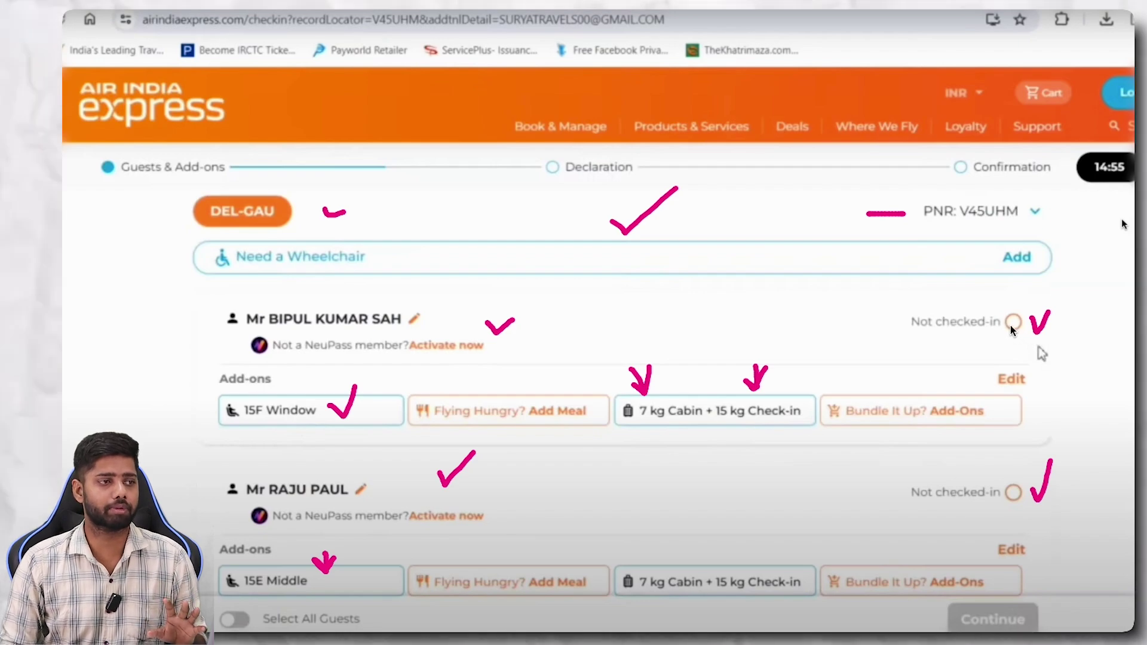
drag(1009, 324, 1020, 326)
drag(1008, 493, 1018, 491)
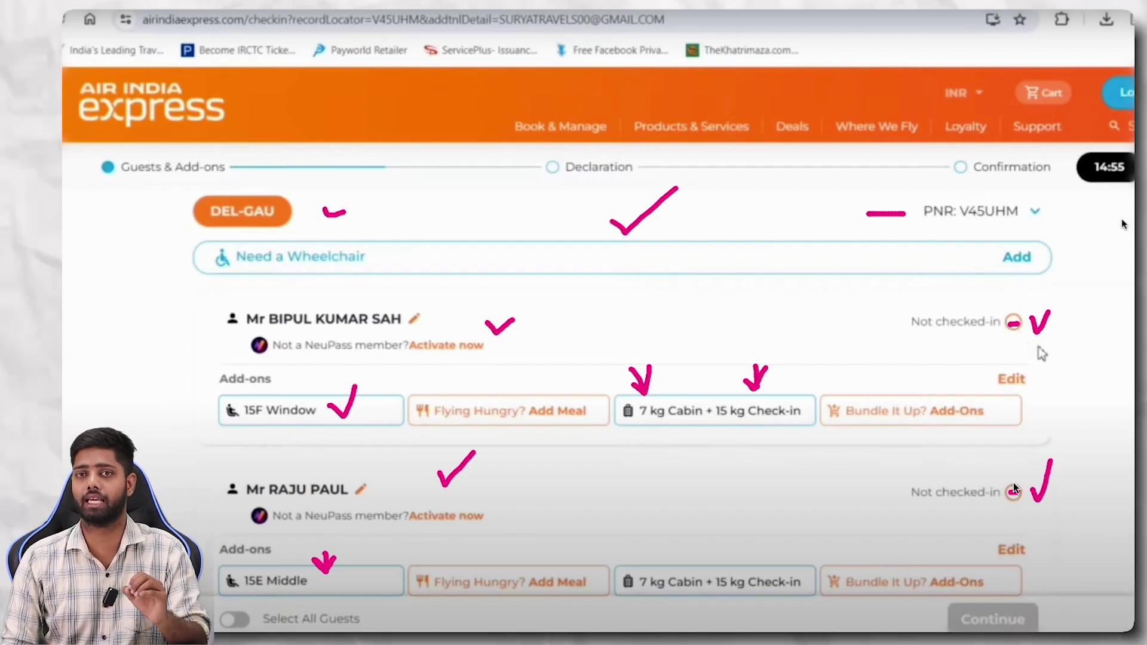
mouse_move(1029, 378)
mouse_down()
mouse_move(1057, 381)
mouse_move(1030, 379)
mouse_move(1051, 391)
mouse_up()
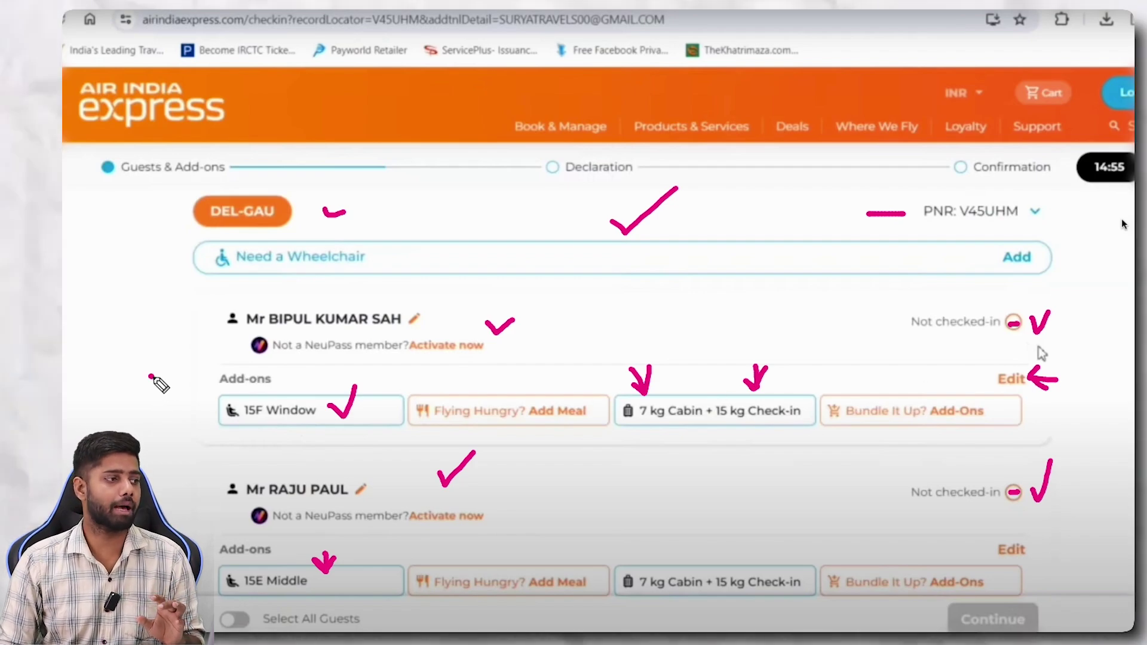
mouse_move(151, 377)
mouse_down()
mouse_move(206, 411)
mouse_move(198, 420)
mouse_up()
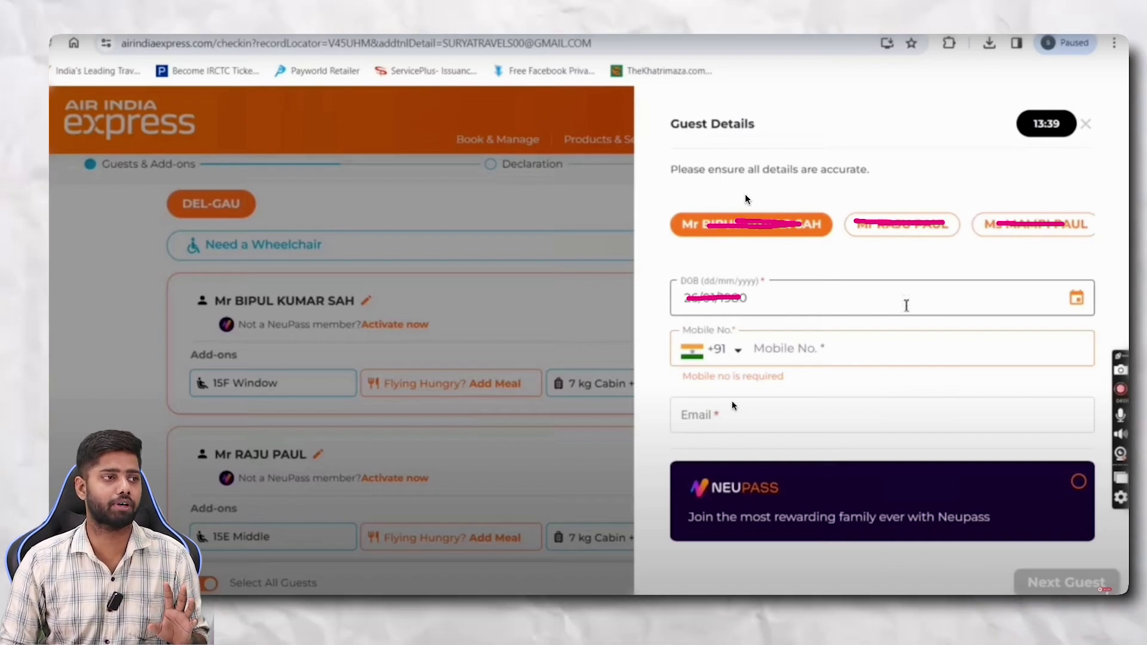
Step: Tick the first guest in Guest Details, underline the DOB, Mobile No. and Email fields, and draw an arrow to Next Guest
drag(744, 196, 756, 194)
drag(781, 293, 853, 292)
drag(846, 342, 860, 342)
drag(801, 412, 841, 412)
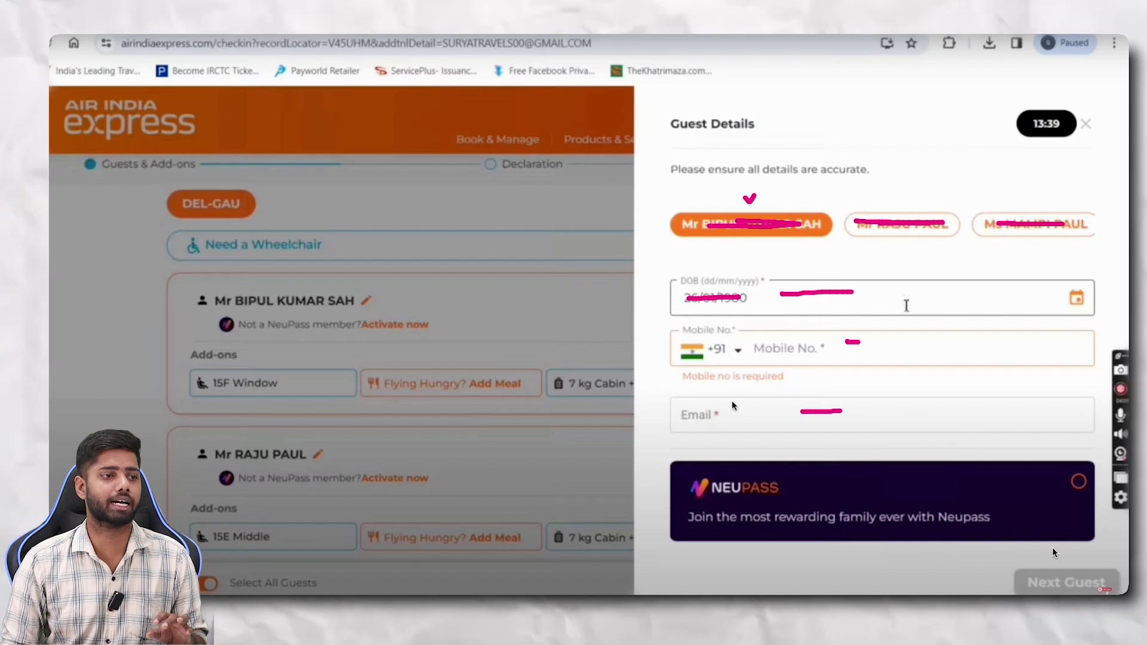
drag(1060, 554, 1075, 565)
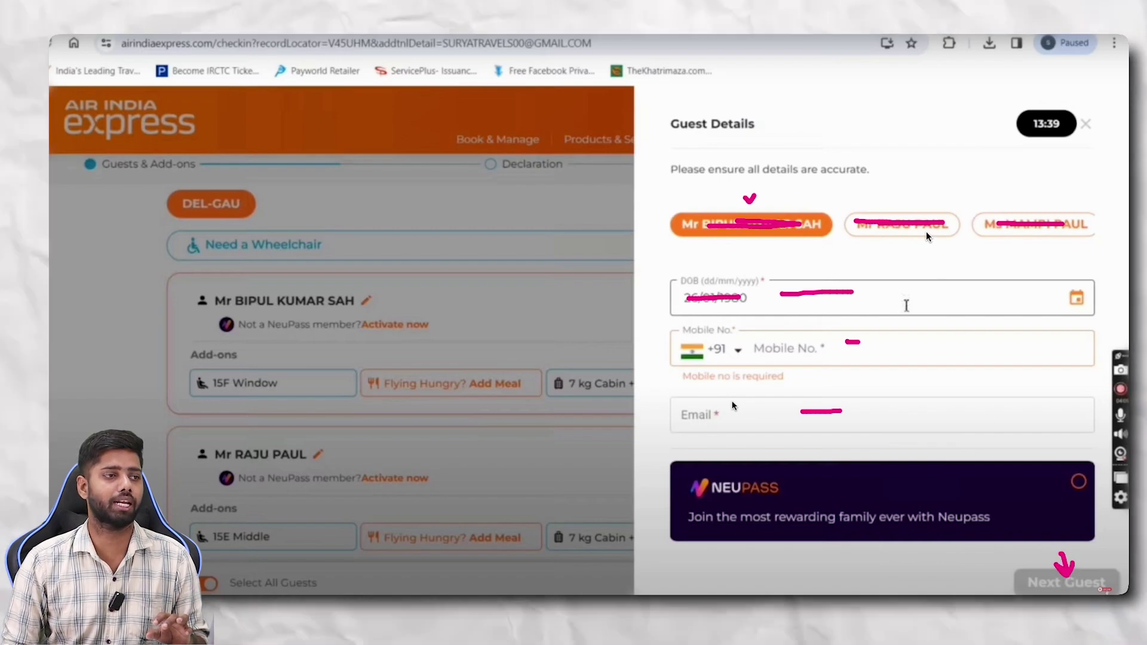
Step: Draw an arrow to the second guest in Guest Details and add further pen lines in the DOB and Email fields
drag(913, 186, 930, 189)
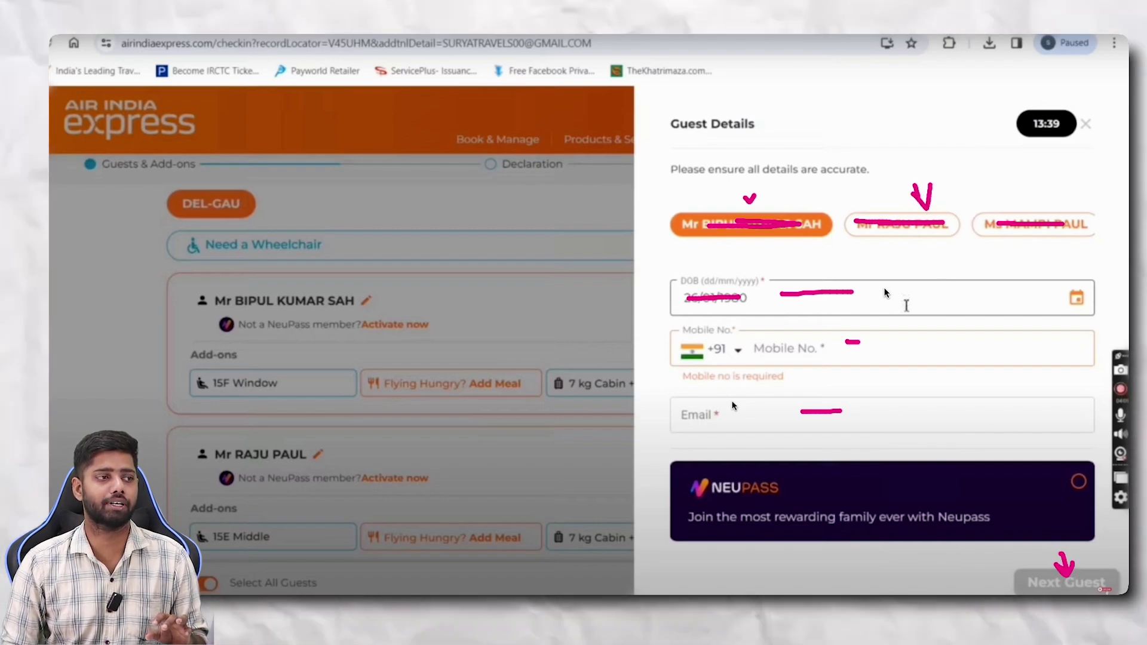
drag(882, 295, 930, 295)
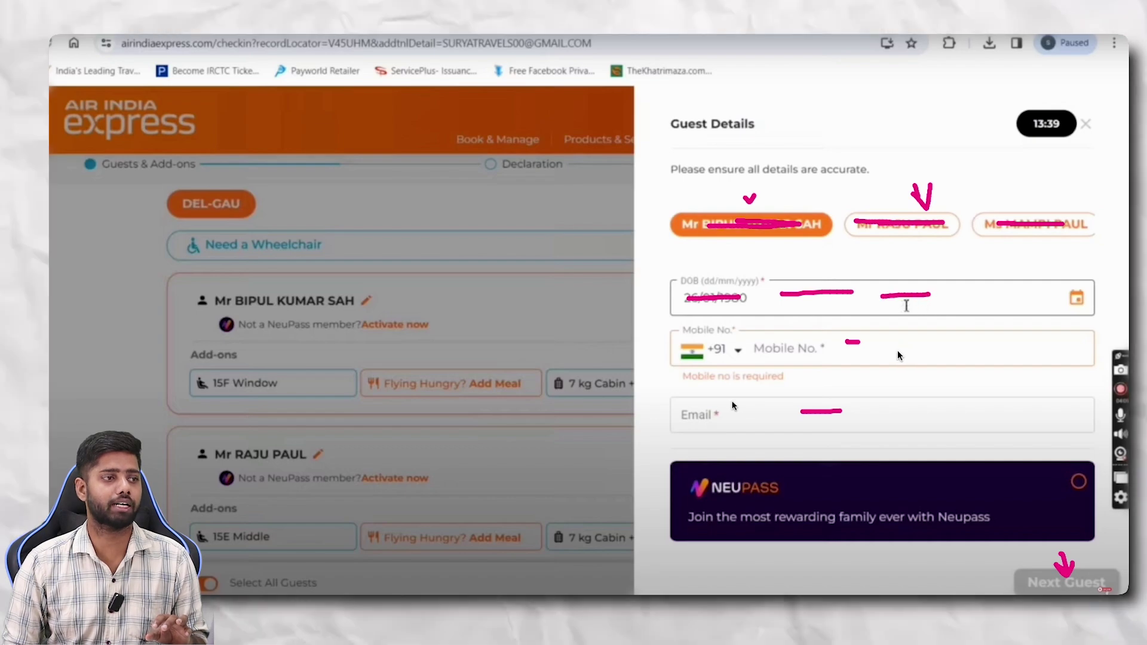
drag(874, 410, 927, 409)
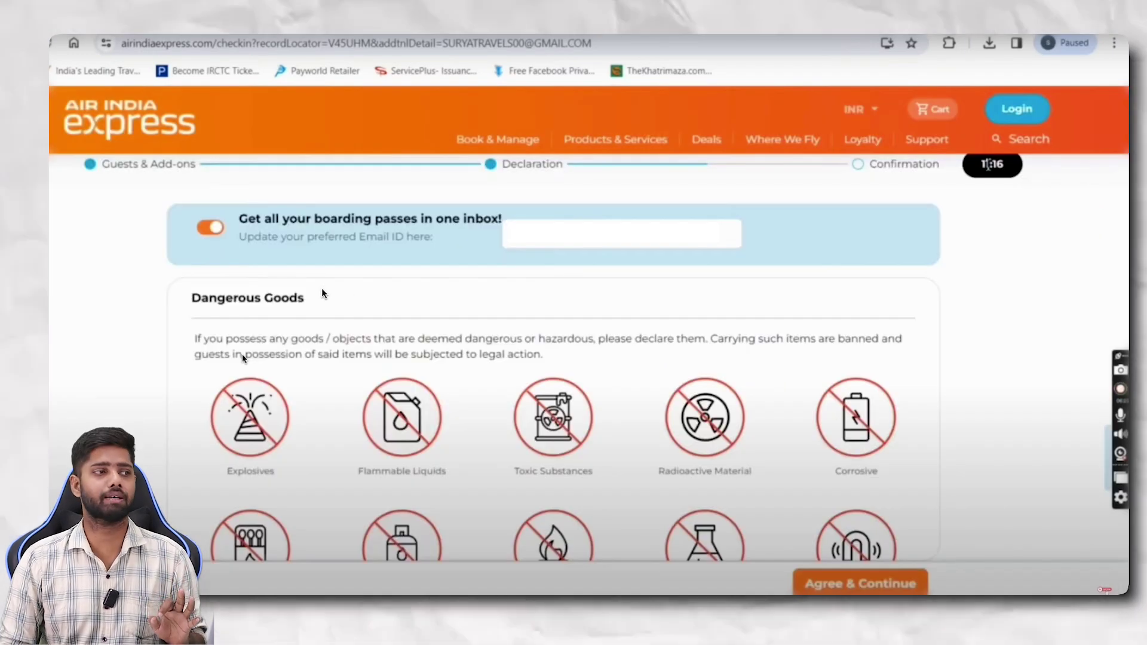
Step: Tick the Dangerous Goods heading and several banned items such as Flammable Liquids, and draw an arrow to Agree & Continue
mouse_move(320, 291)
mouse_down()
mouse_move(328, 304)
mouse_move(348, 277)
mouse_up()
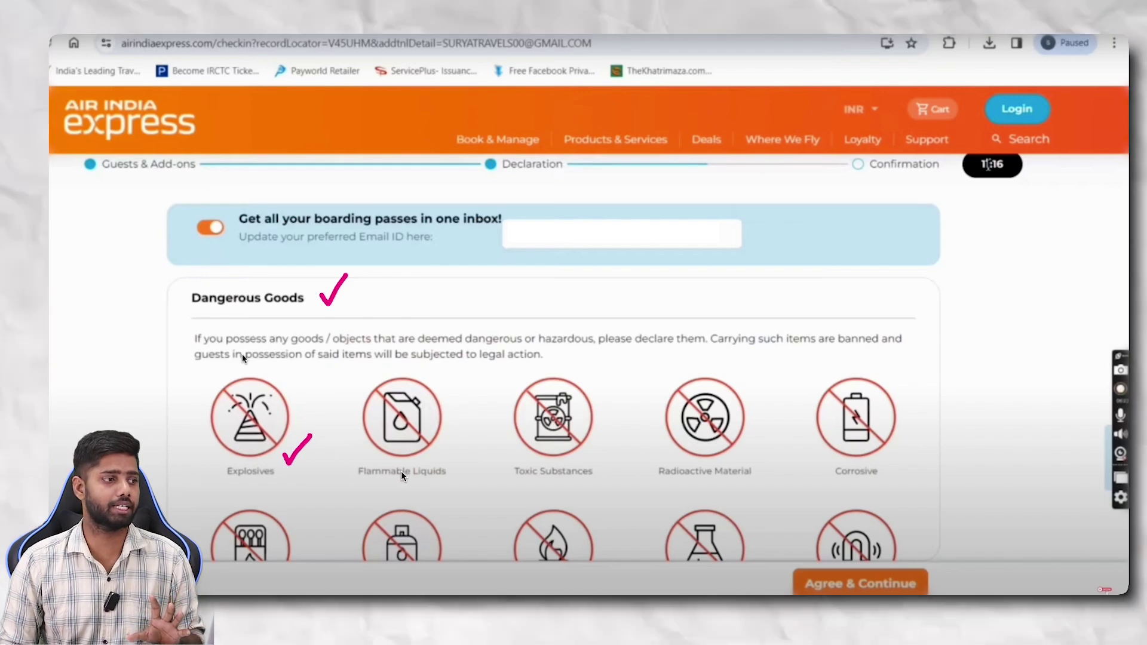
drag(452, 445, 481, 437)
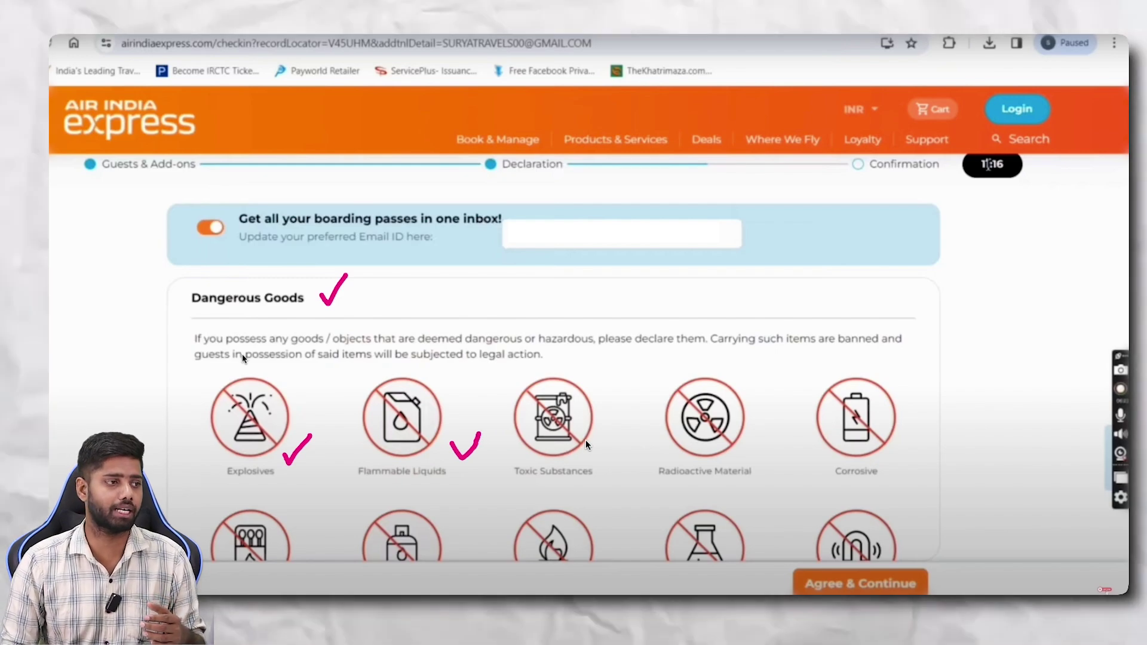
drag(433, 501, 463, 493)
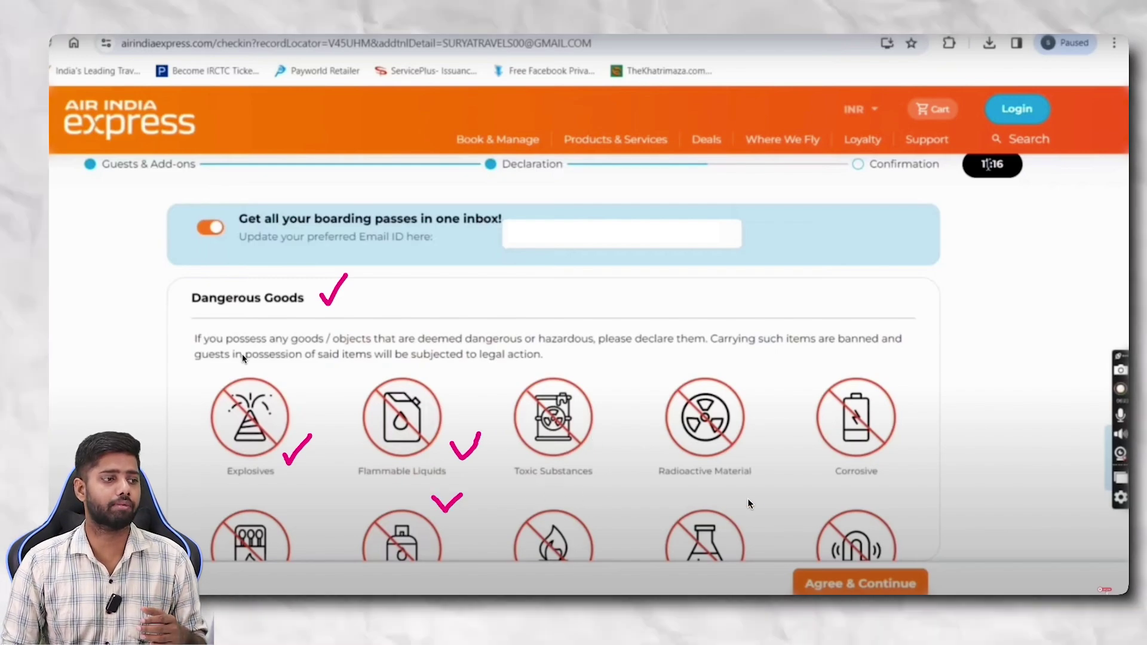
drag(813, 481, 837, 475)
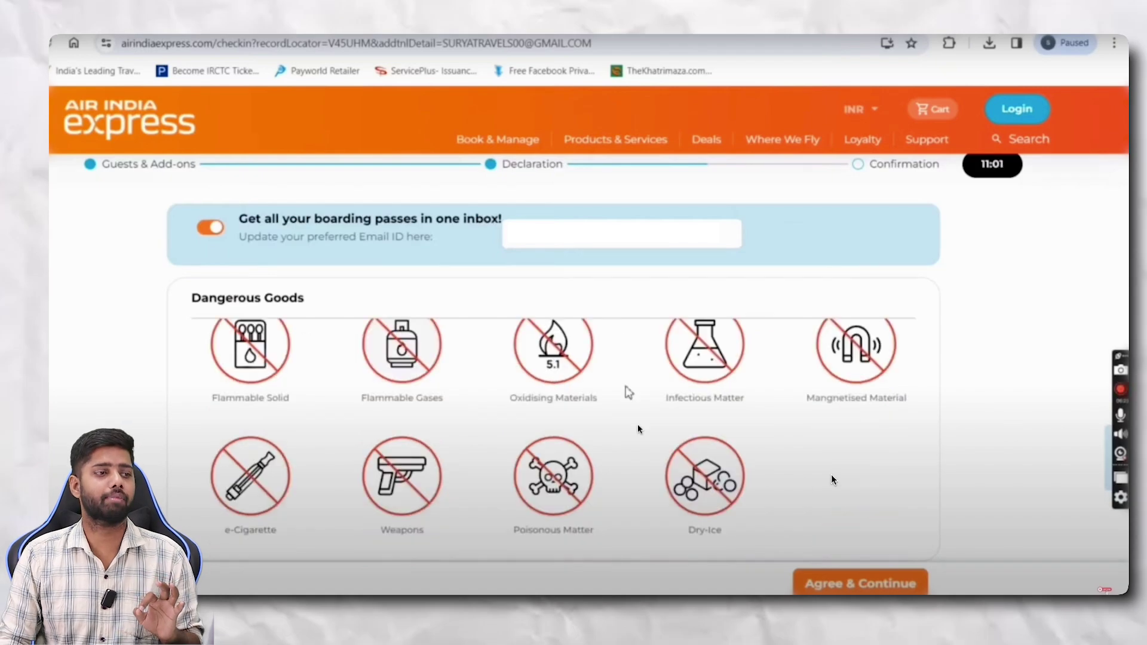
mouse_move(834, 480)
mouse_down()
mouse_move(849, 563)
mouse_move(881, 527)
mouse_up()
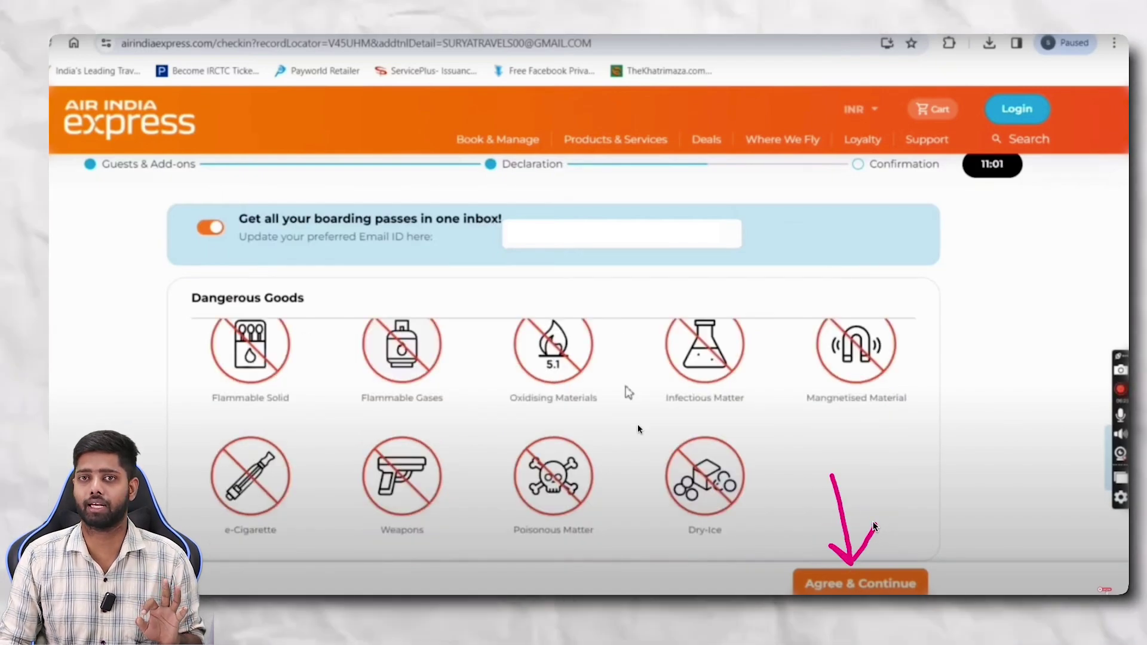
Step: Tick the successful check-in message and the emailed boarding pass note, and draw an arrow to All Boarding Passes
mouse_move(537, 361)
mouse_down()
mouse_move(553, 370)
mouse_move(588, 324)
mouse_up()
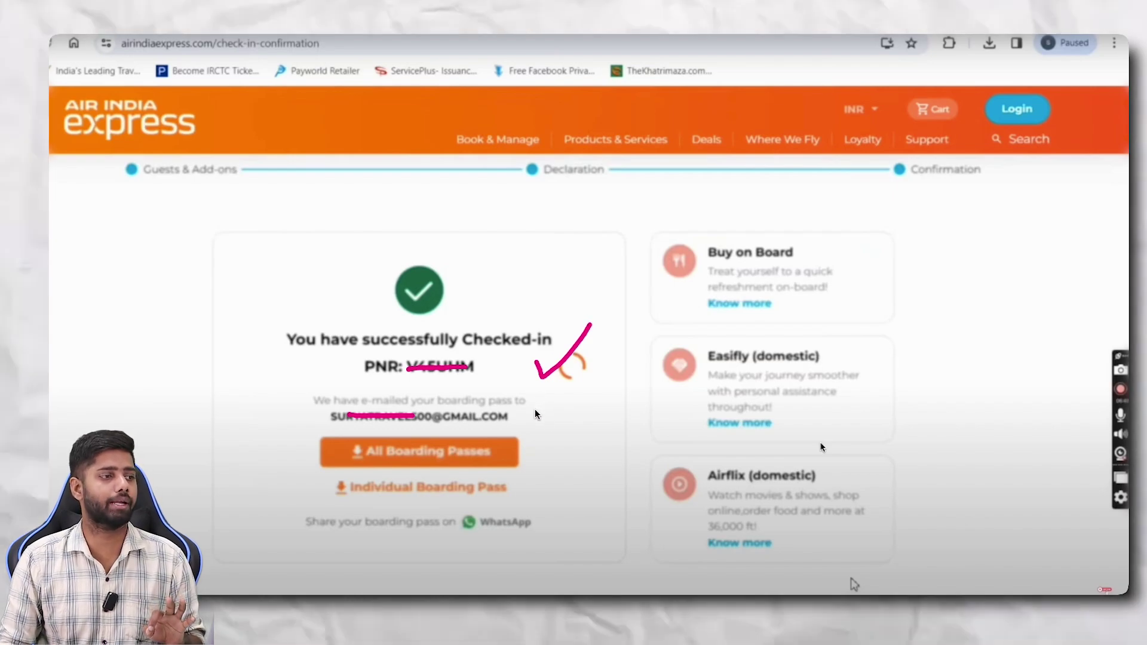
drag(535, 412, 557, 390)
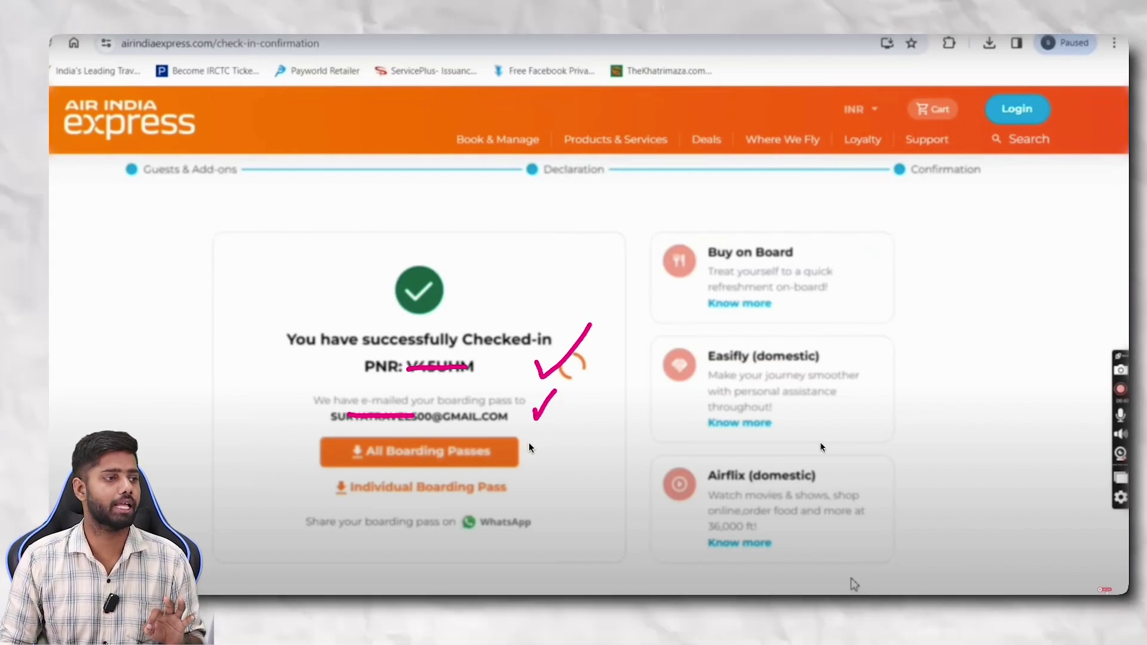
mouse_move(529, 445)
mouse_down()
mouse_move(564, 440)
mouse_move(527, 445)
mouse_move(569, 461)
mouse_up()
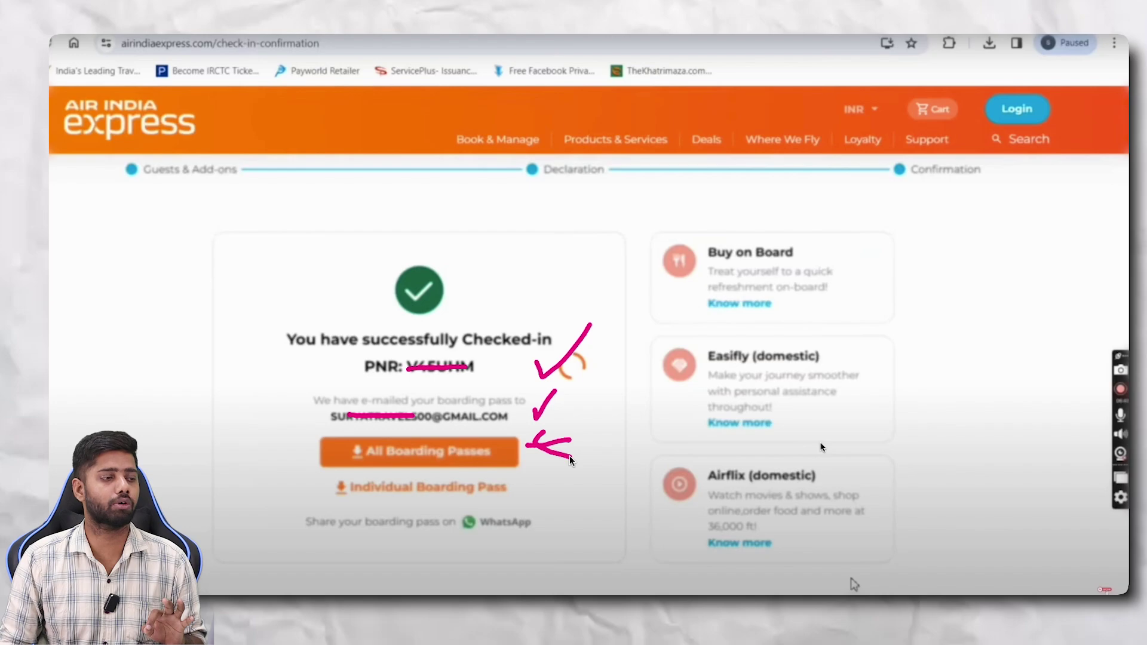